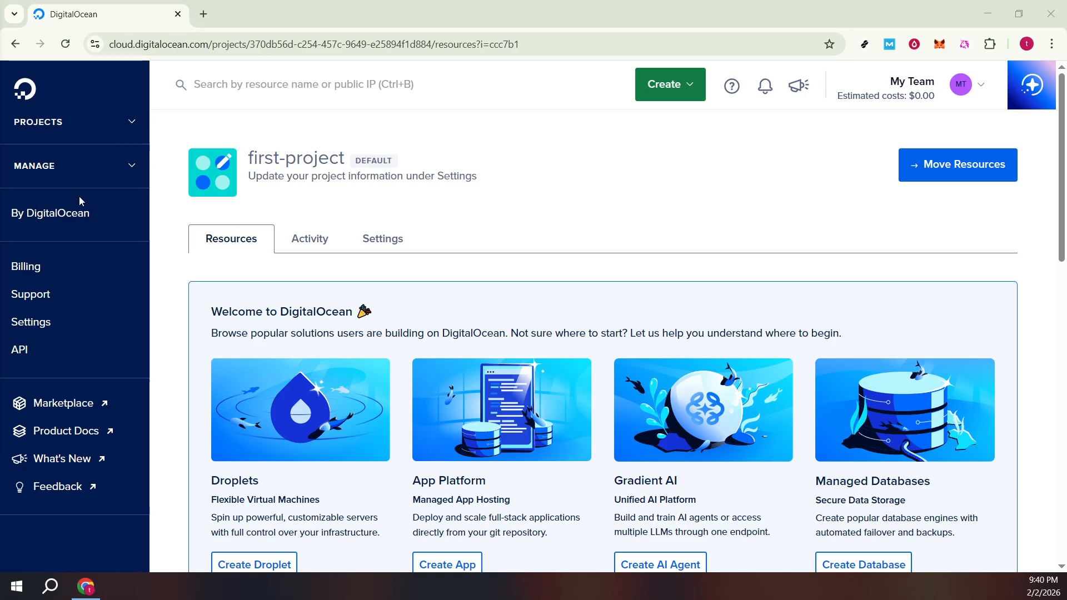
Step: Open the Load Balancers section of Networking and start creating a regional or global load balancer
click(79, 171)
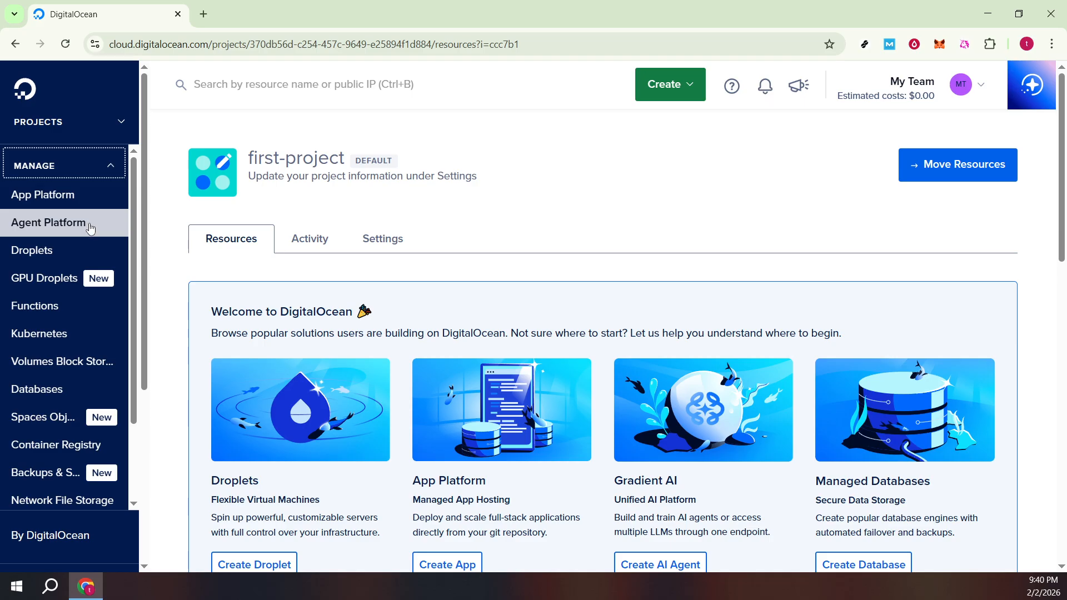
scroll(118, 316, down, 3)
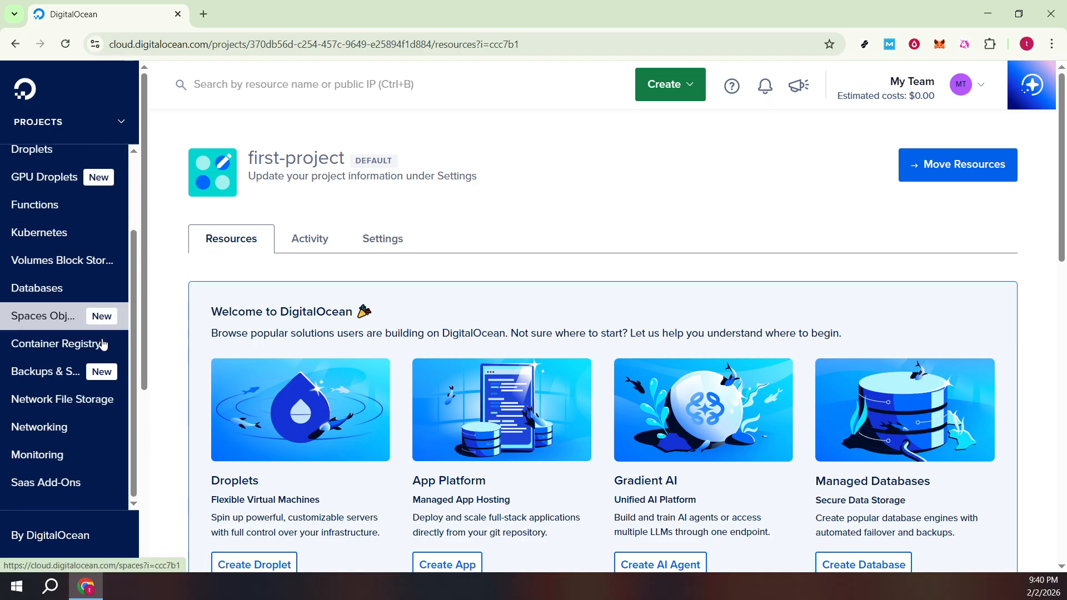
click(55, 429)
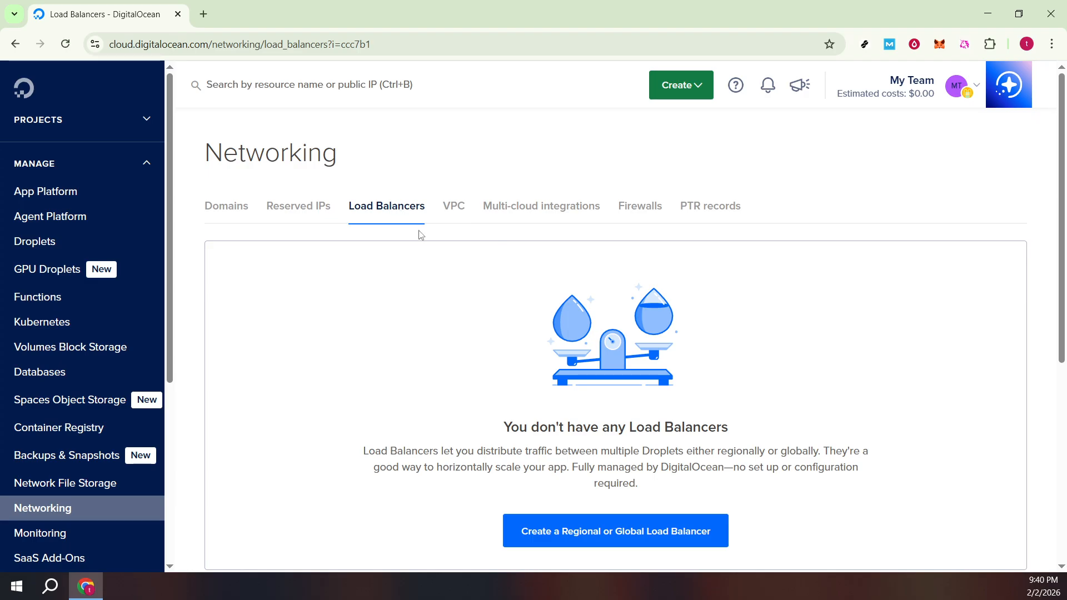
click(630, 532)
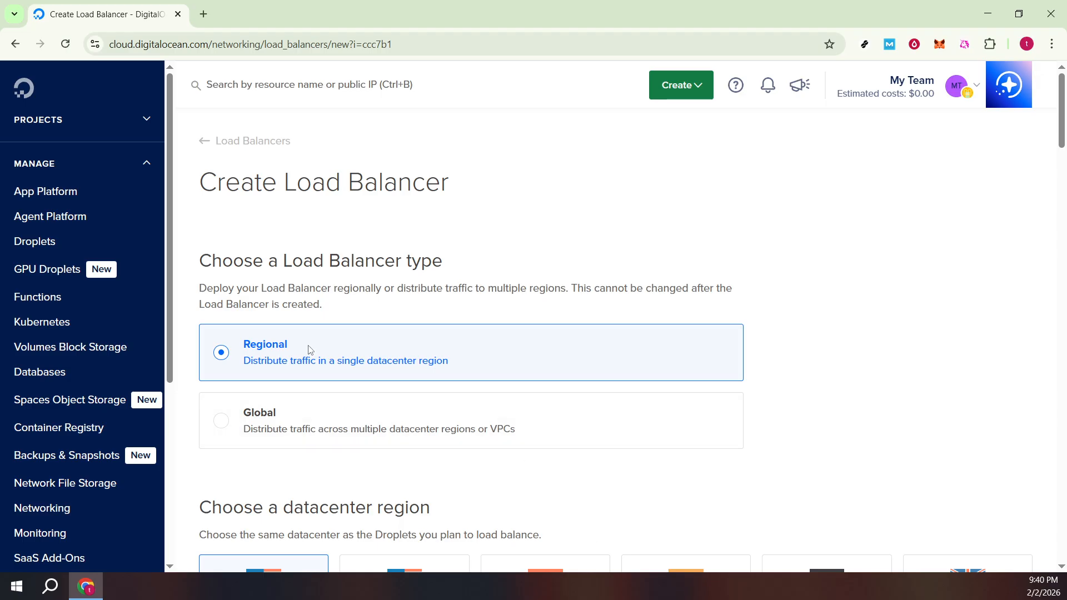
Step: Try the Global load balancer type and return the selection to Regional
click(326, 440)
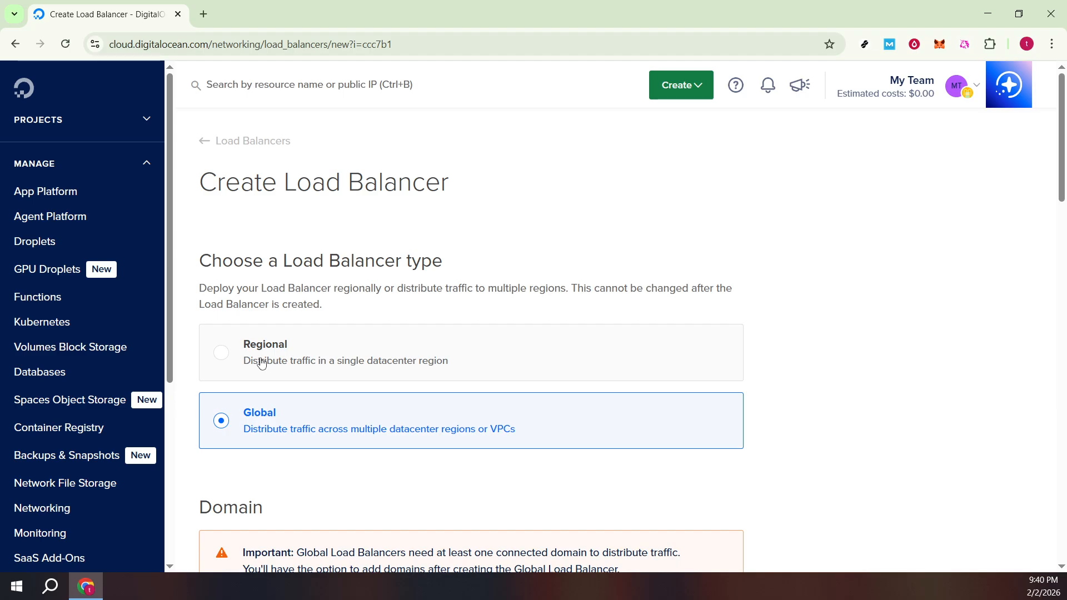
click(451, 341)
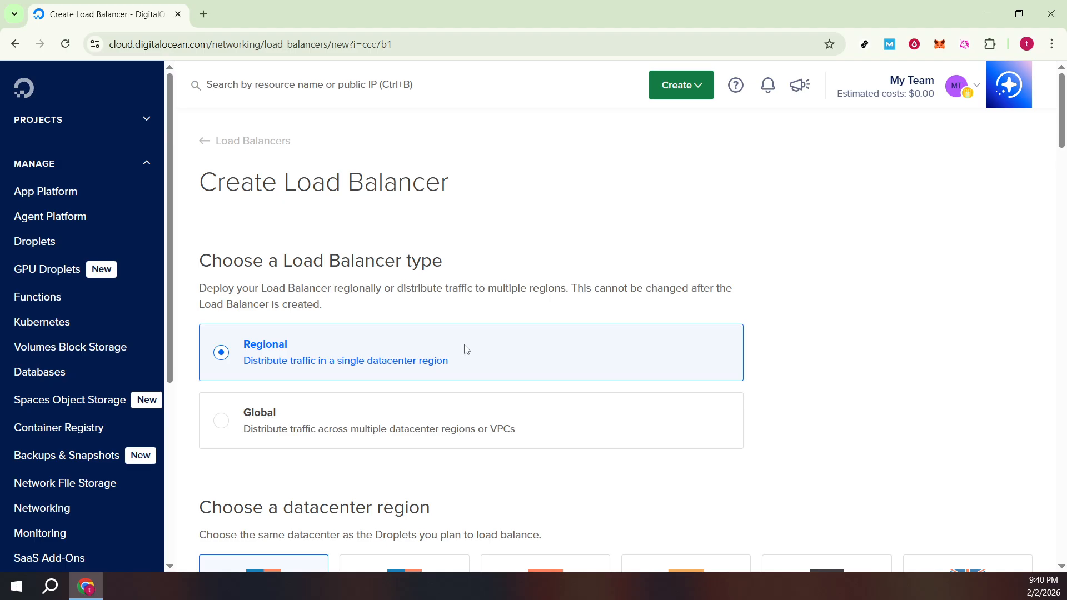
Step: Examine the datacenter region choices, the VPC network and the HTTP and Network traffic management types
scroll(473, 347, down, 3)
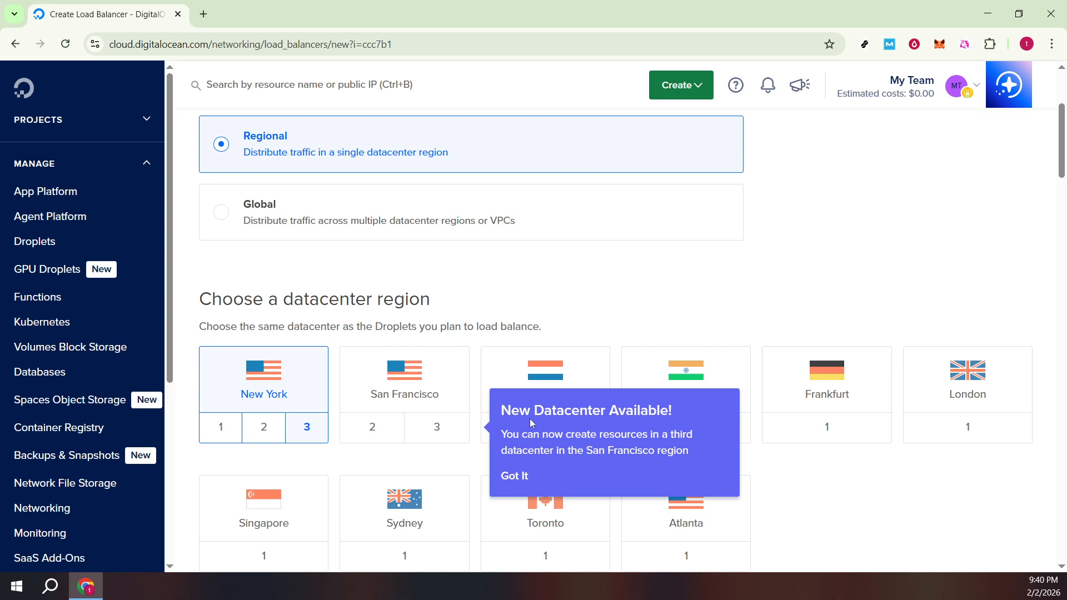
scroll(539, 312, down, 1)
scroll(538, 312, down, 2)
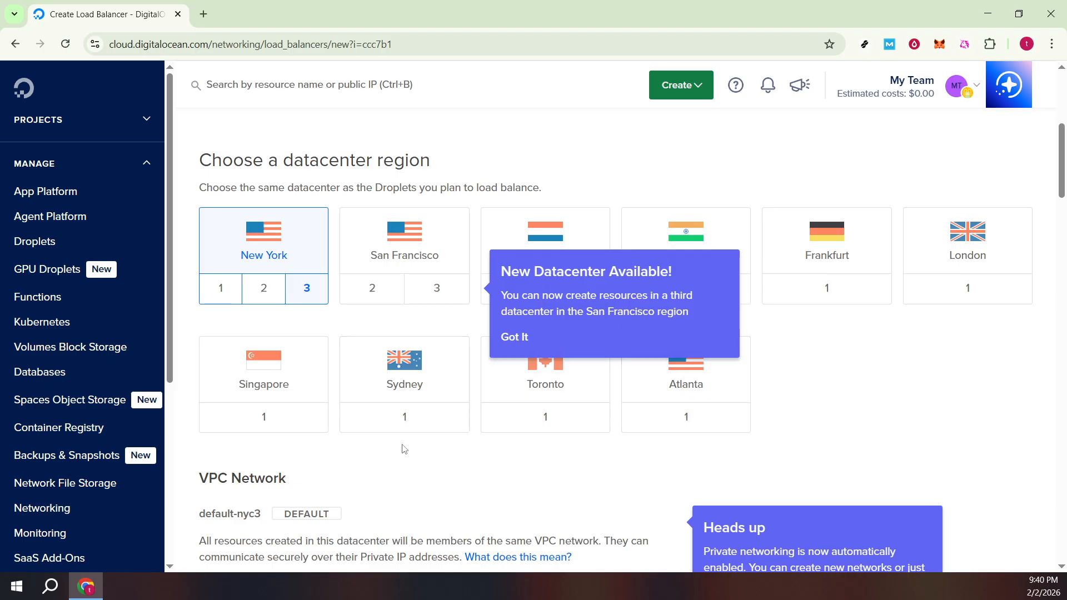
scroll(401, 450, down, 3)
scroll(405, 453, down, 2)
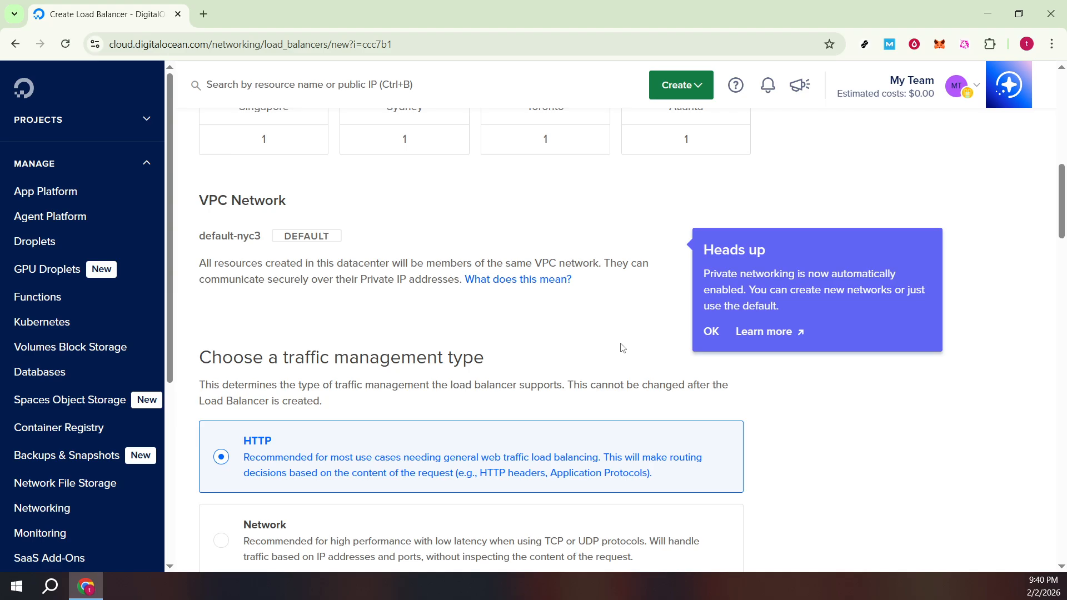
scroll(622, 347, down, 3)
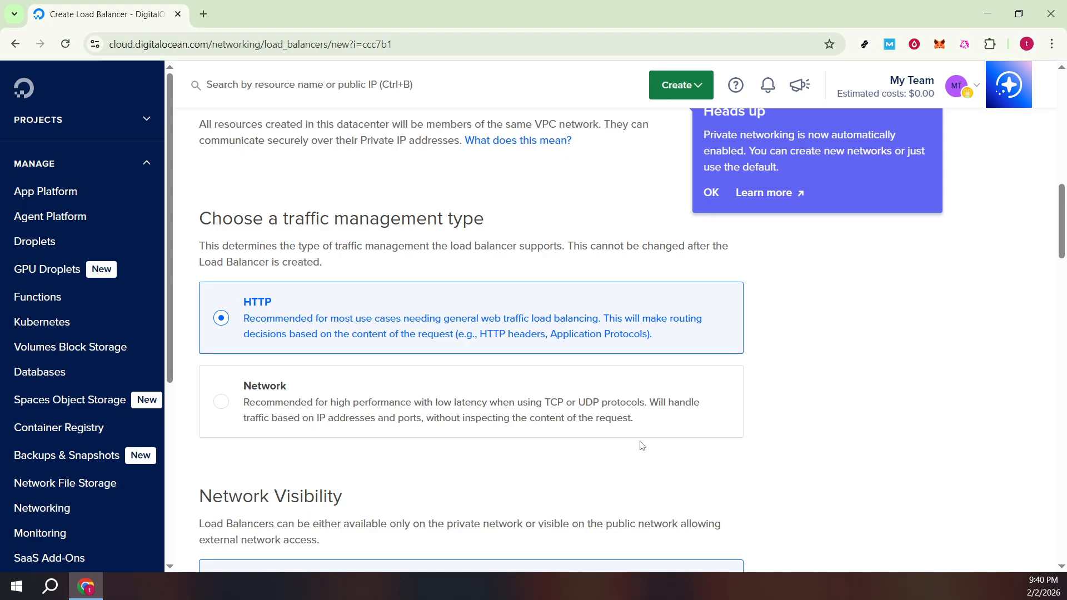
scroll(642, 445, down, 1)
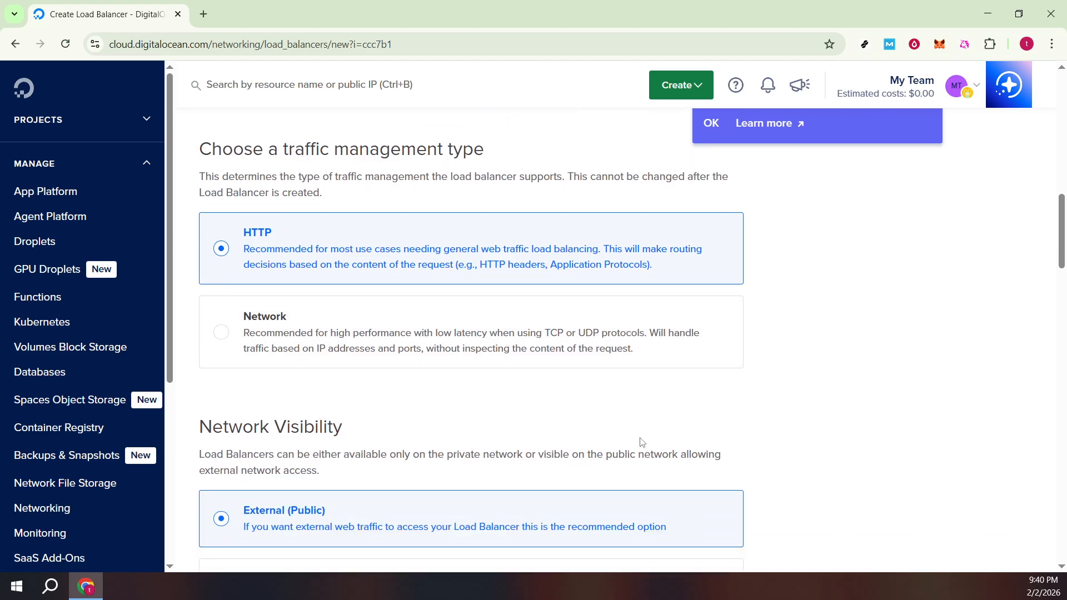
scroll(641, 442, up, 1)
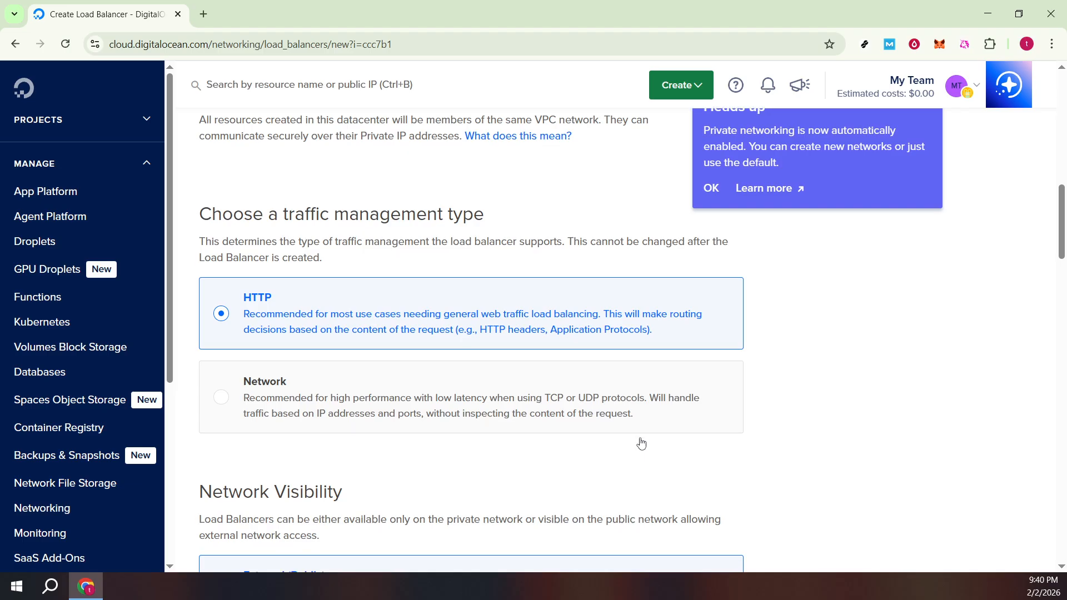
Step: Examine the External and Internal network visibility options and the scaling configuration with its node count, capacity and monthly cost
scroll(642, 443, down, 3)
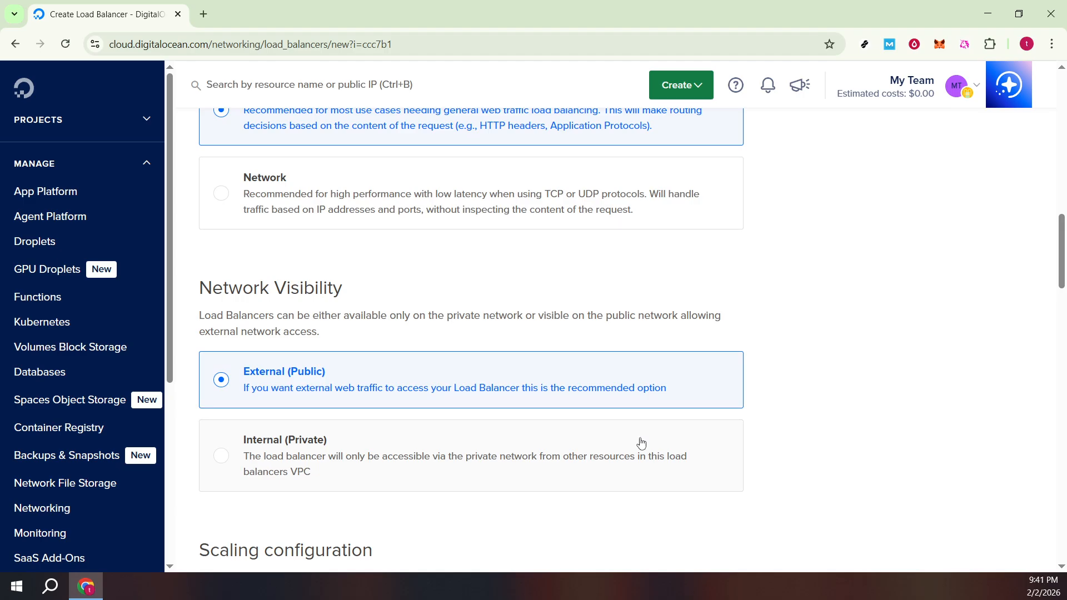
scroll(641, 442, down, 1)
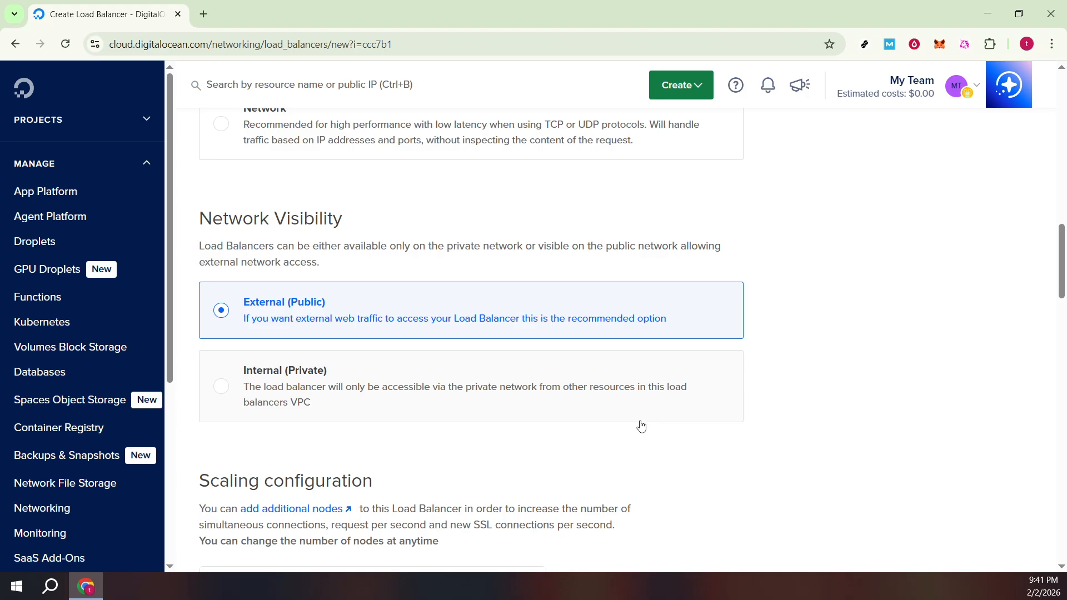
scroll(641, 426, down, 1)
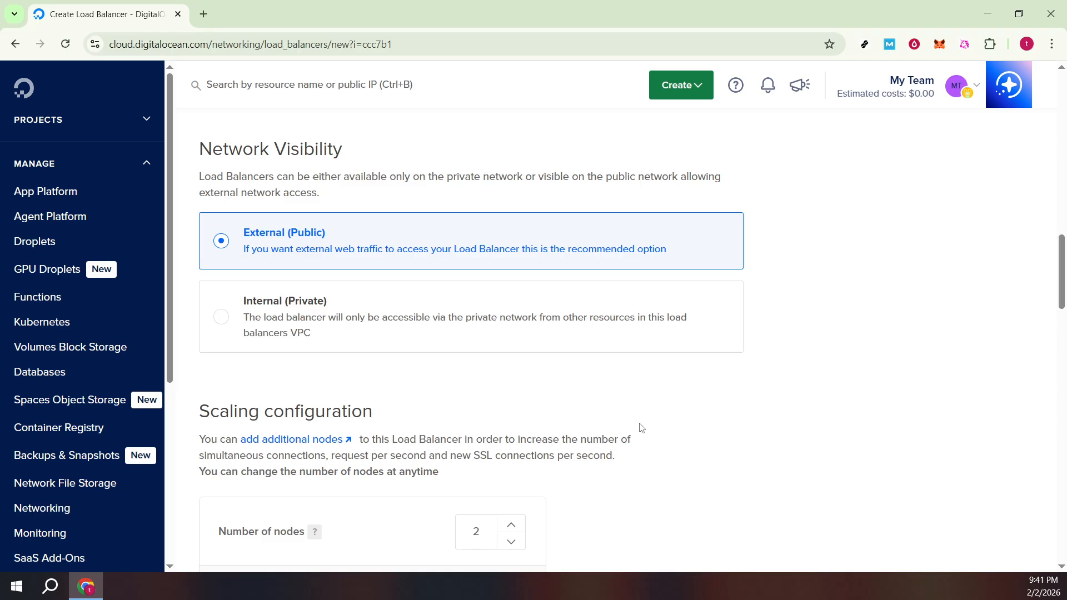
scroll(642, 427, down, 1)
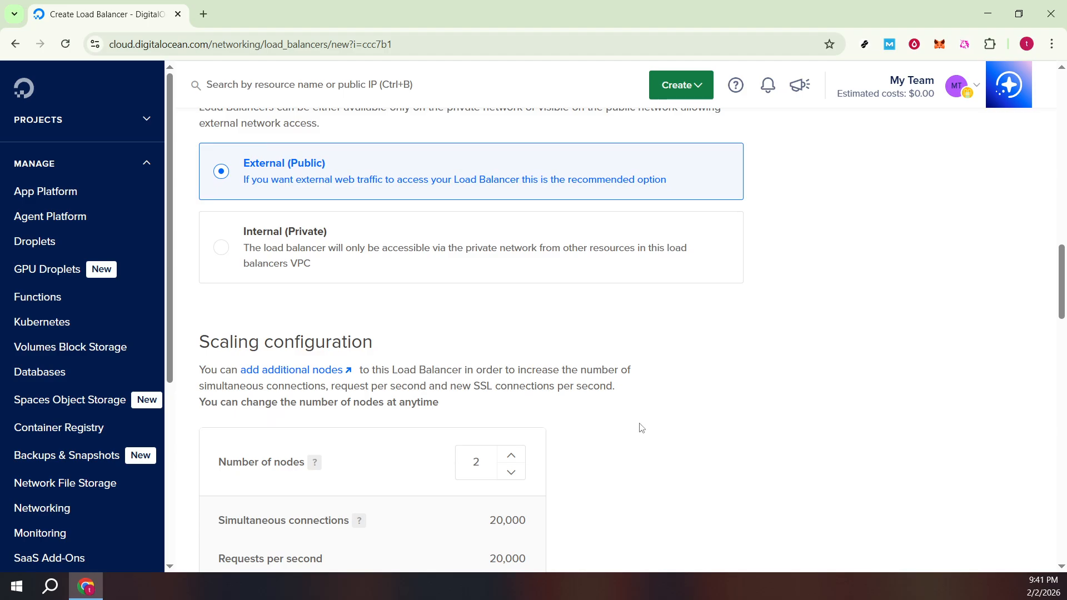
scroll(641, 427, down, 1)
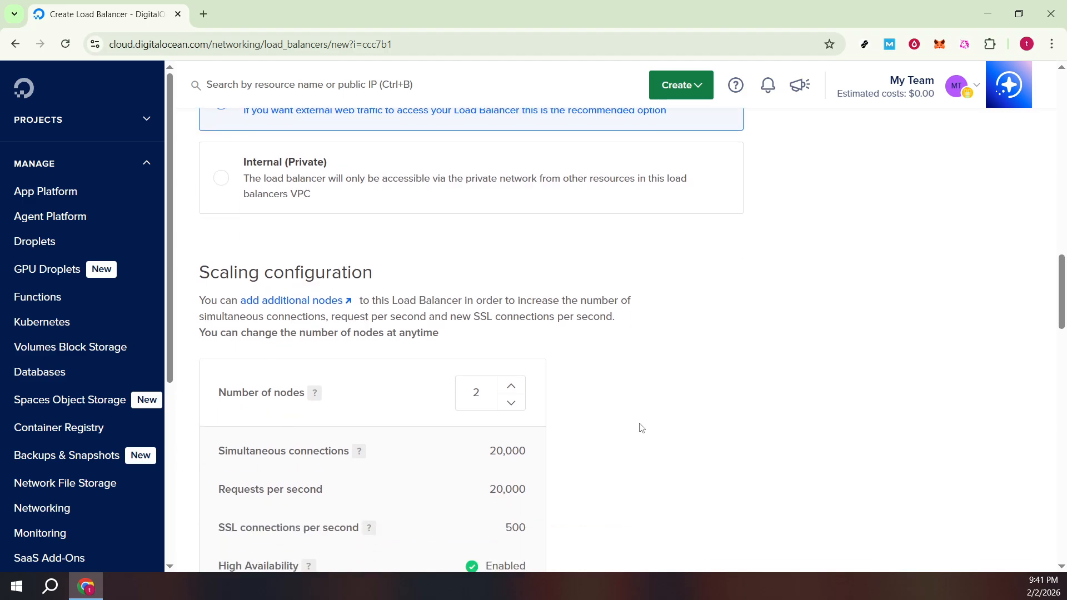
scroll(641, 427, down, 2)
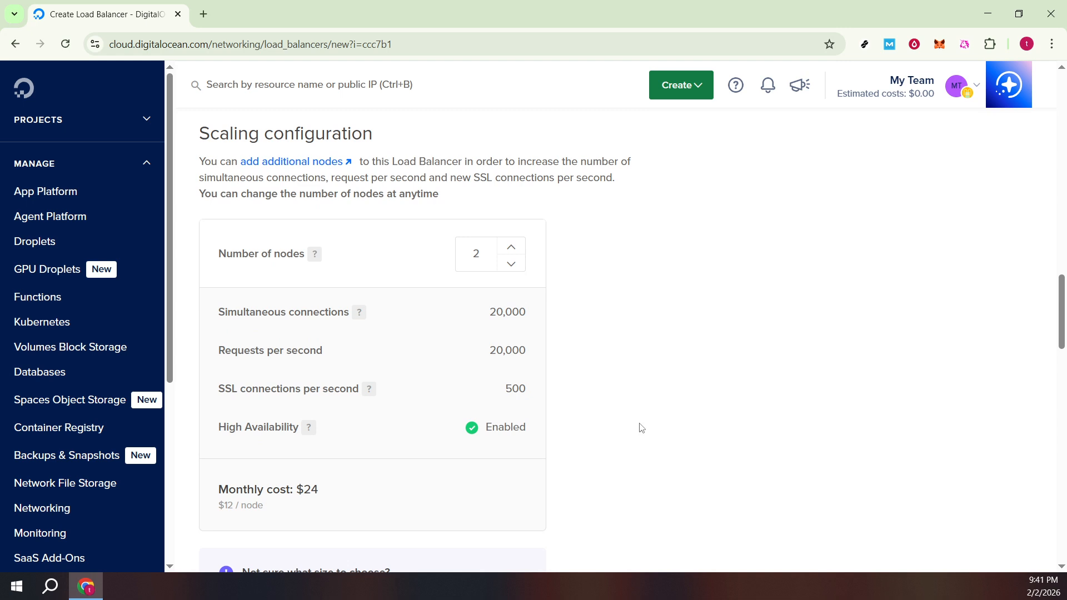
scroll(642, 427, down, 1)
scroll(641, 427, up, 1)
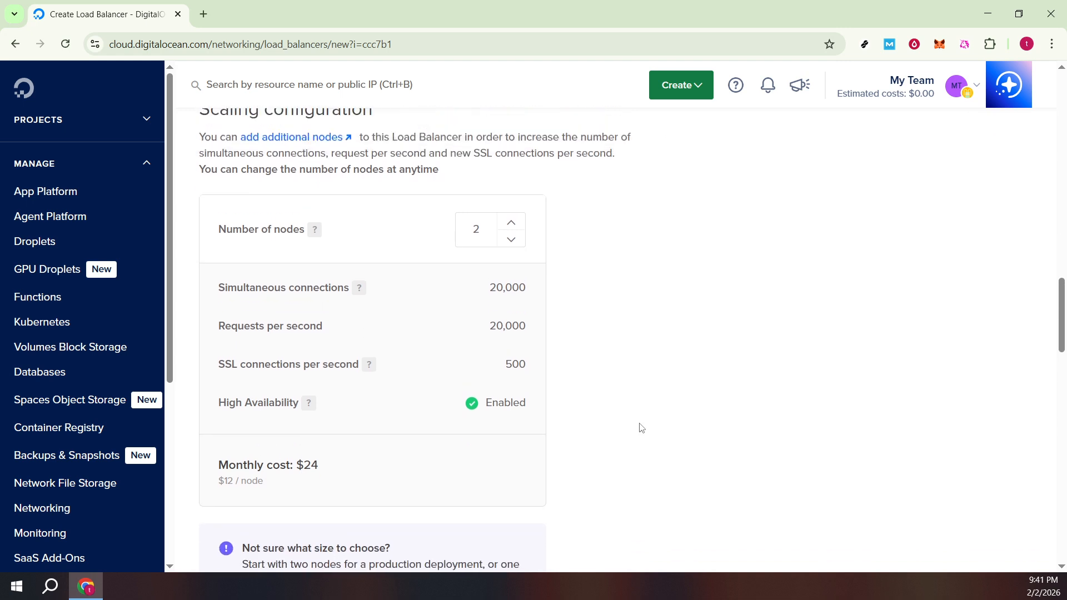
scroll(641, 427, up, 1)
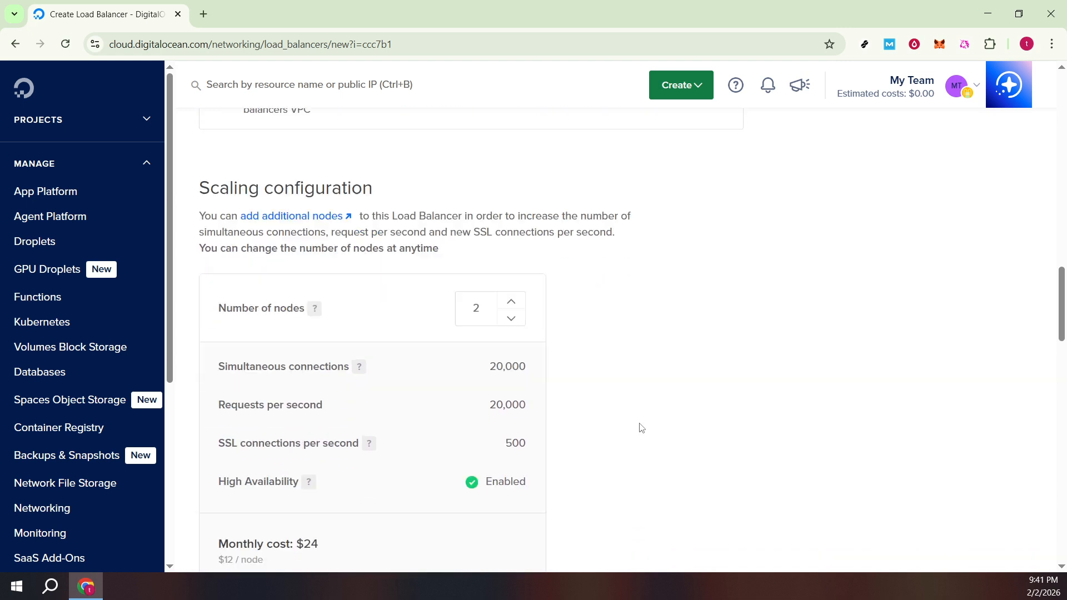
scroll(641, 427, down, 2)
scroll(641, 427, down, 2)
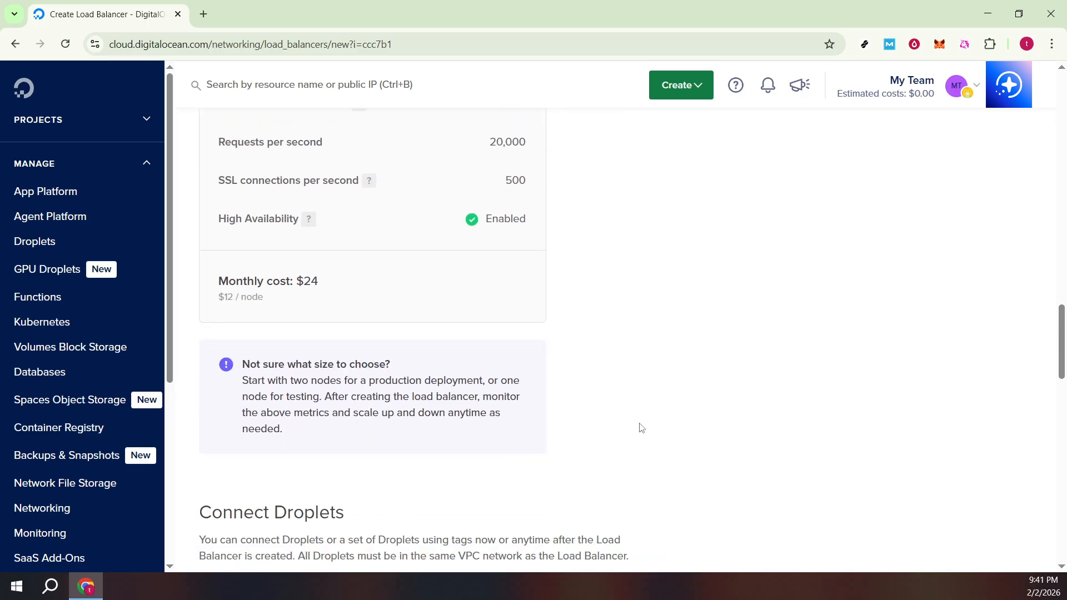
Step: Examine the Connect Droplets section and the forwarding rules between the load balancer and the Droplets
scroll(641, 427, down, 2)
scroll(641, 427, down, 2)
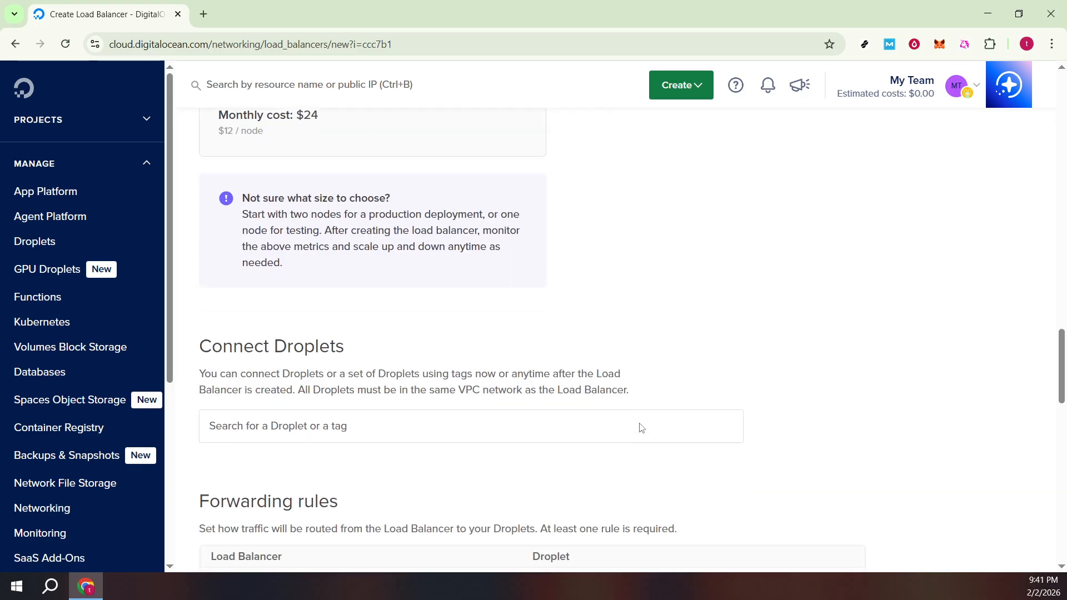
scroll(639, 423, down, 1)
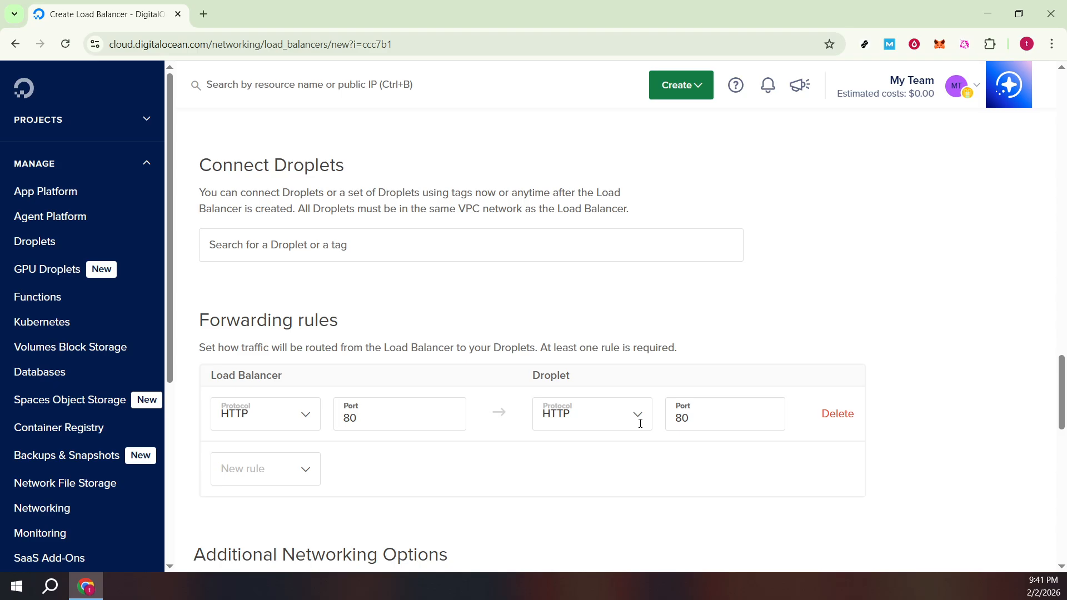
scroll(641, 427, down, 1)
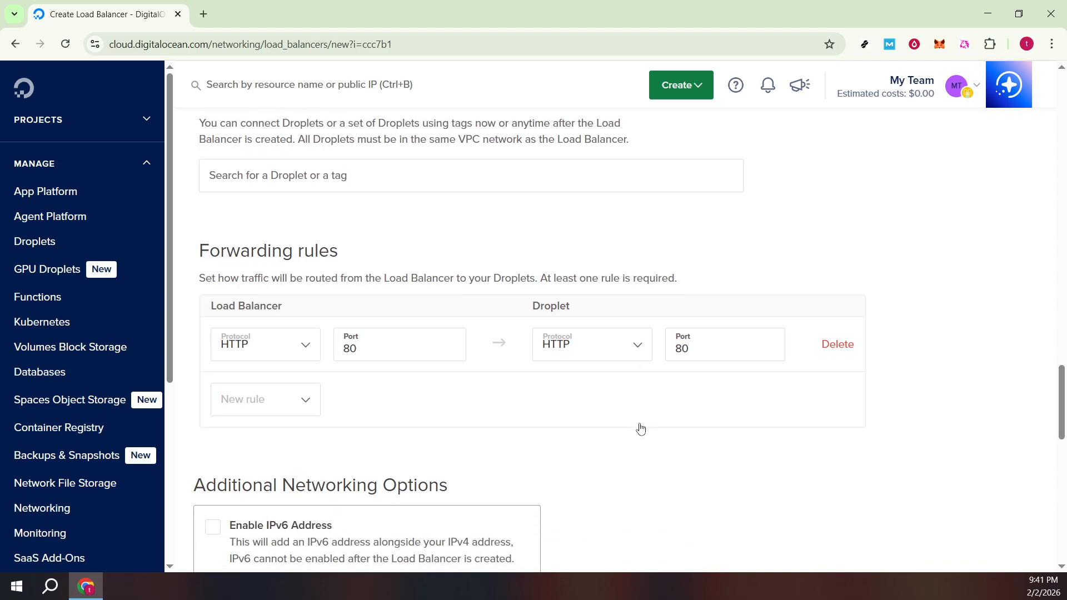
scroll(639, 428, up, 1)
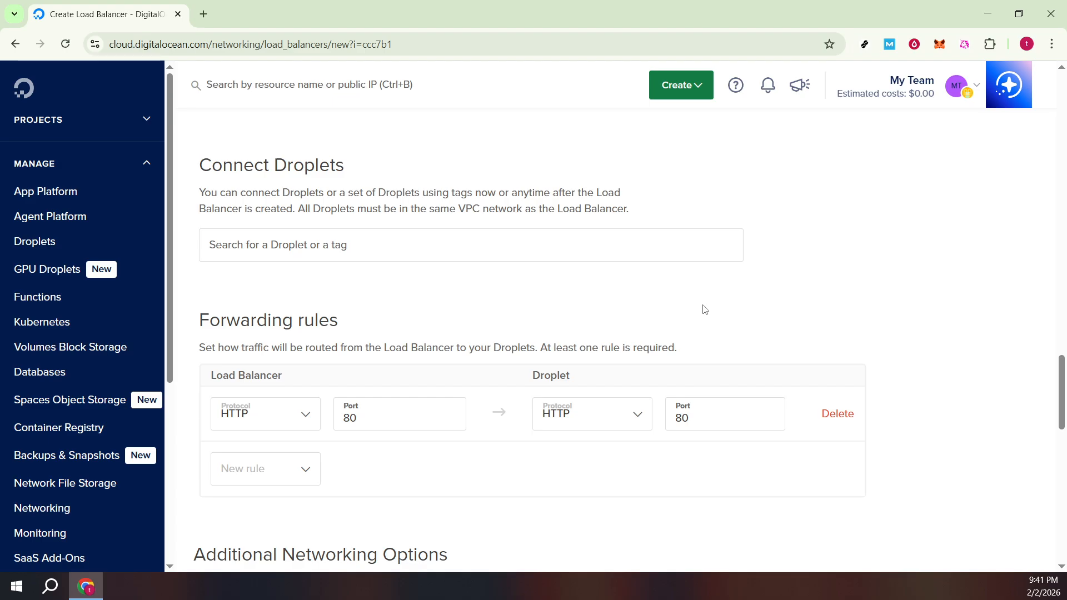
Step: Review the IPv6 option, the advanced settings and the name and project fields ahead of creating the load balancer
scroll(685, 321, down, 3)
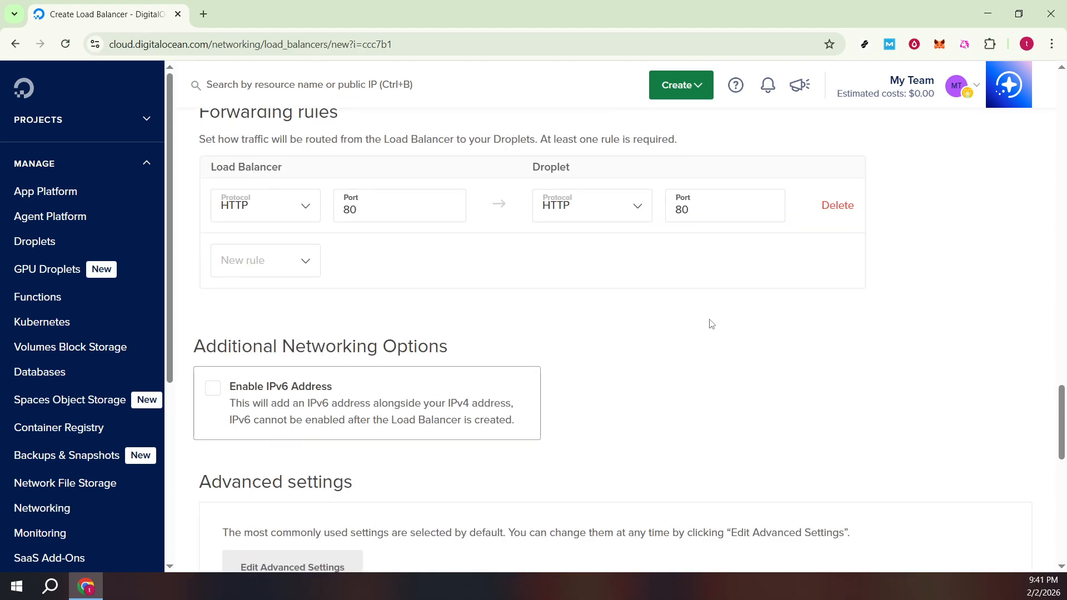
scroll(711, 325, down, 1)
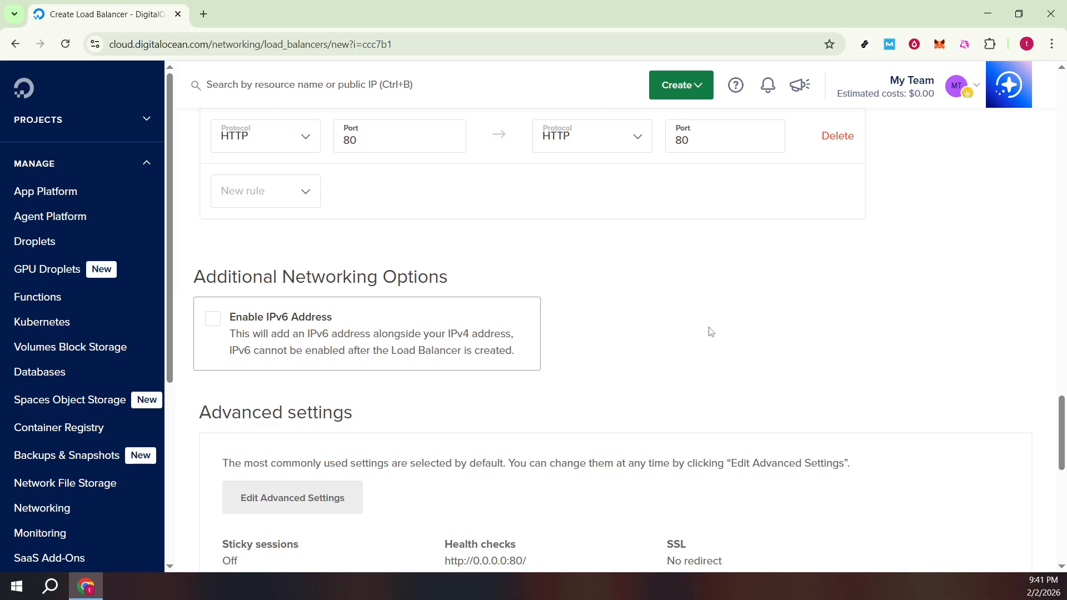
scroll(711, 332, down, 2)
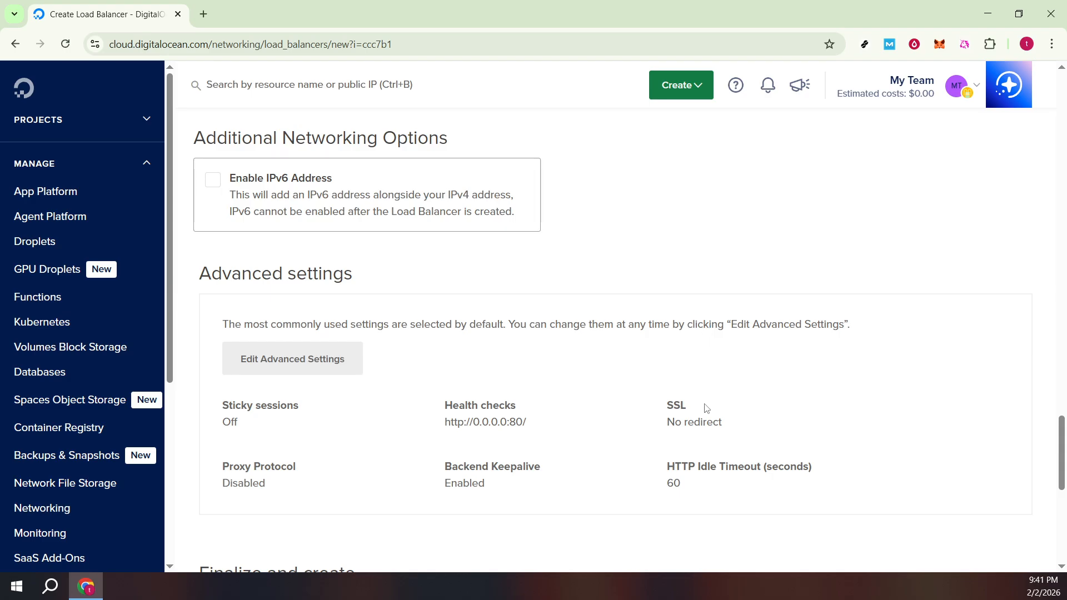
scroll(716, 450, down, 1)
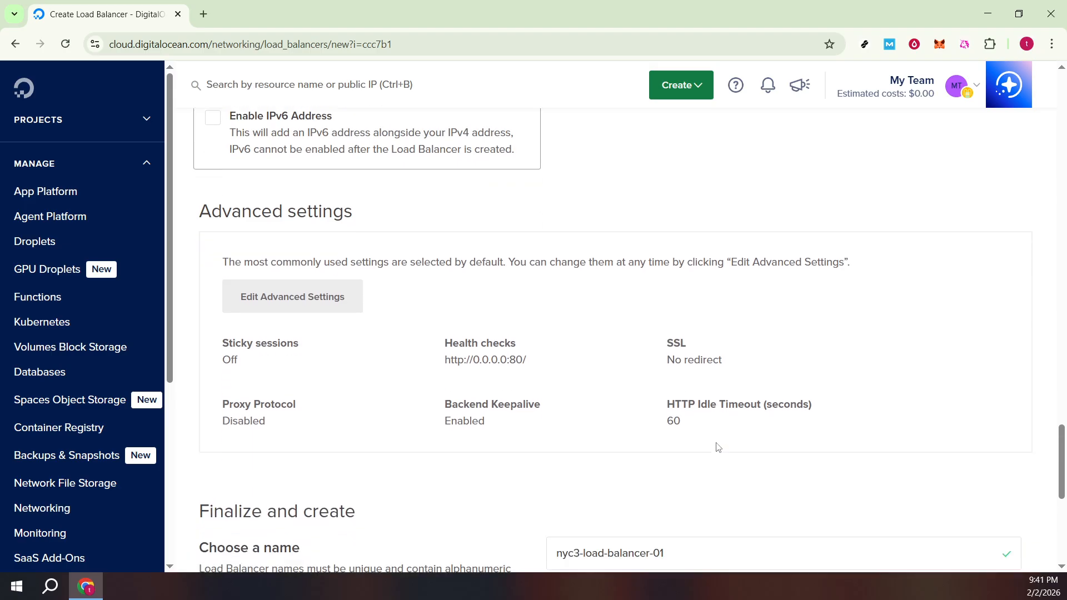
scroll(717, 448, down, 1)
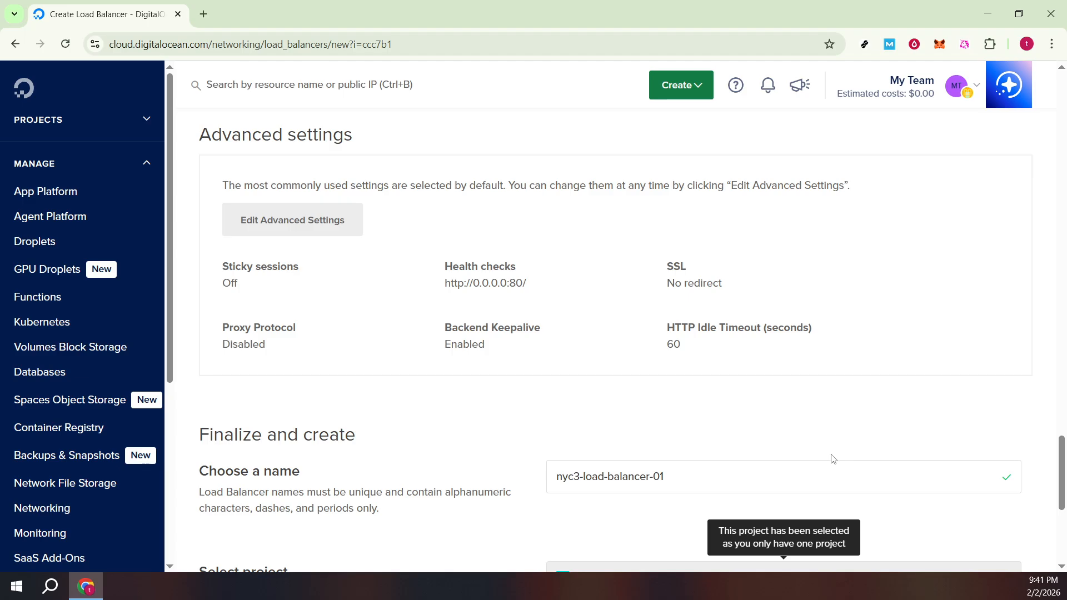
scroll(831, 458, down, 1)
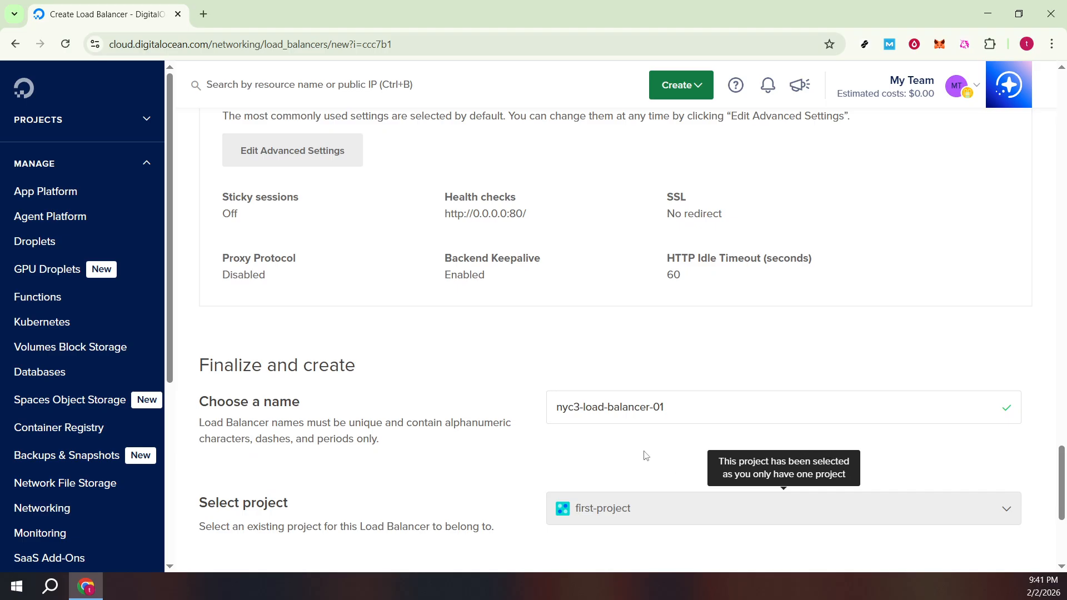
scroll(650, 455, down, 2)
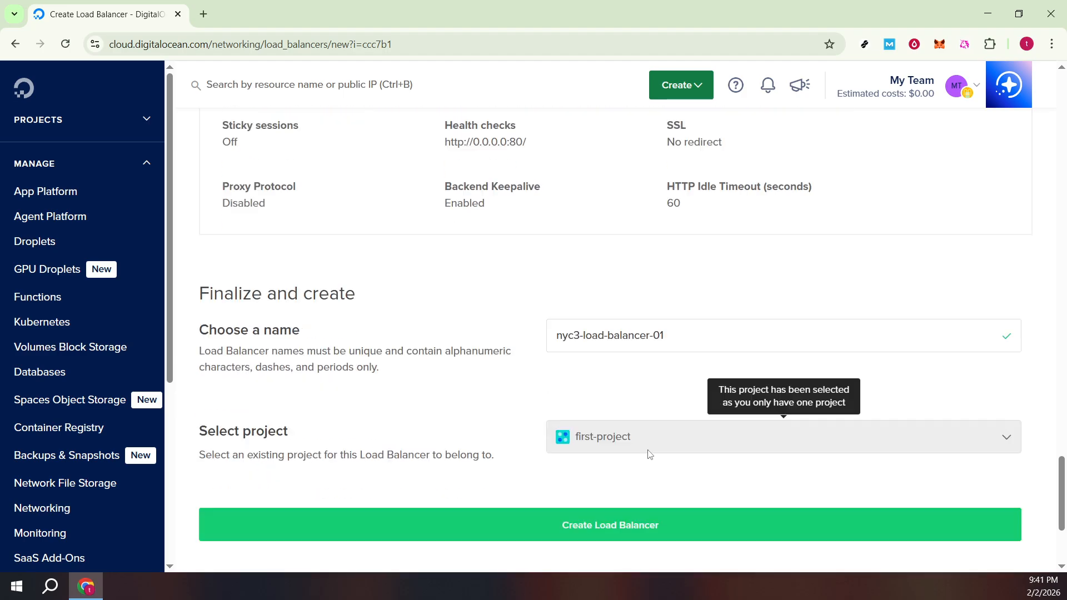